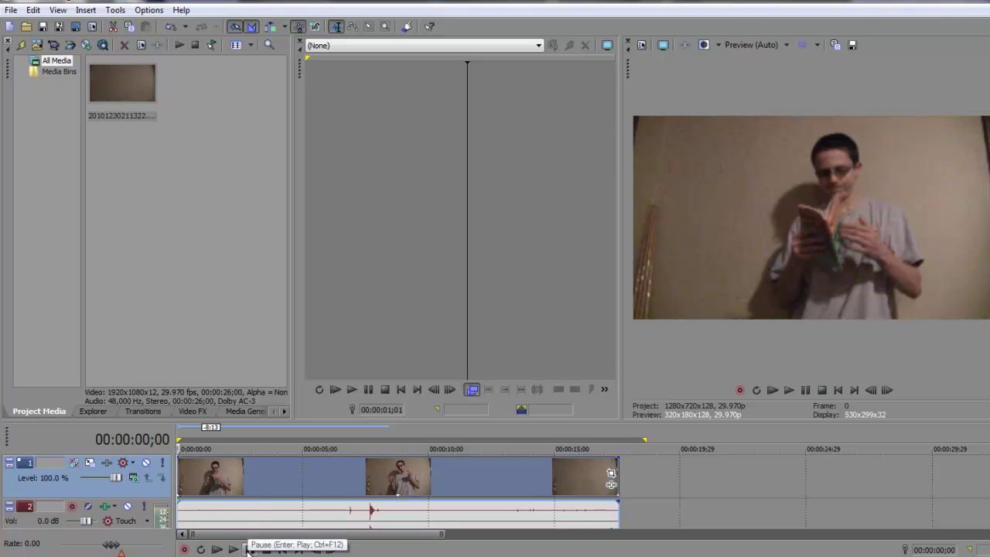
Step: Play the book clip from its start and pause it at about 14 seconds on the timeline
{"action": "left_click", "coordinate": [247, 548]}
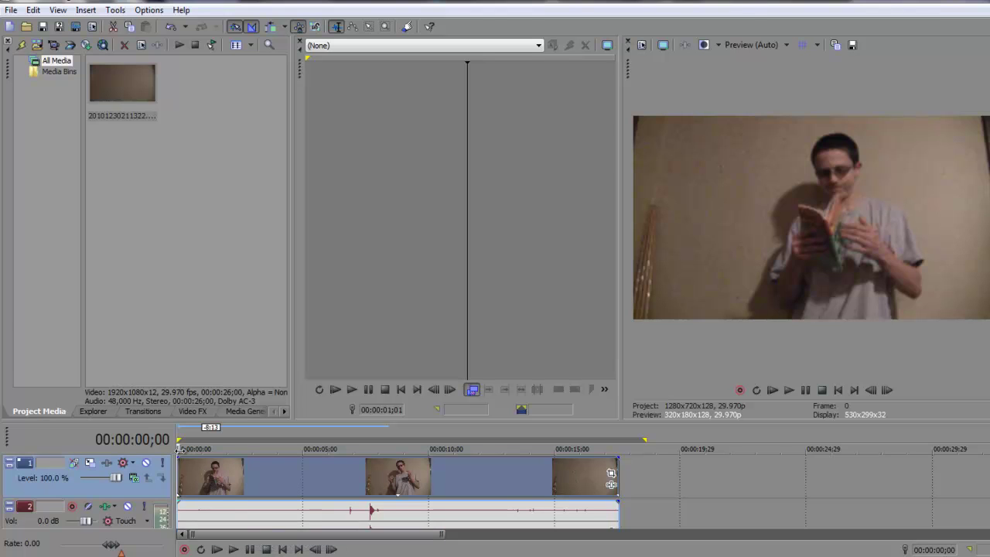
{"action": "key", "text": "space"}
{"action": "key", "text": "space"}
{"action": "key", "text": "space"}
{"action": "key", "text": "Return"}
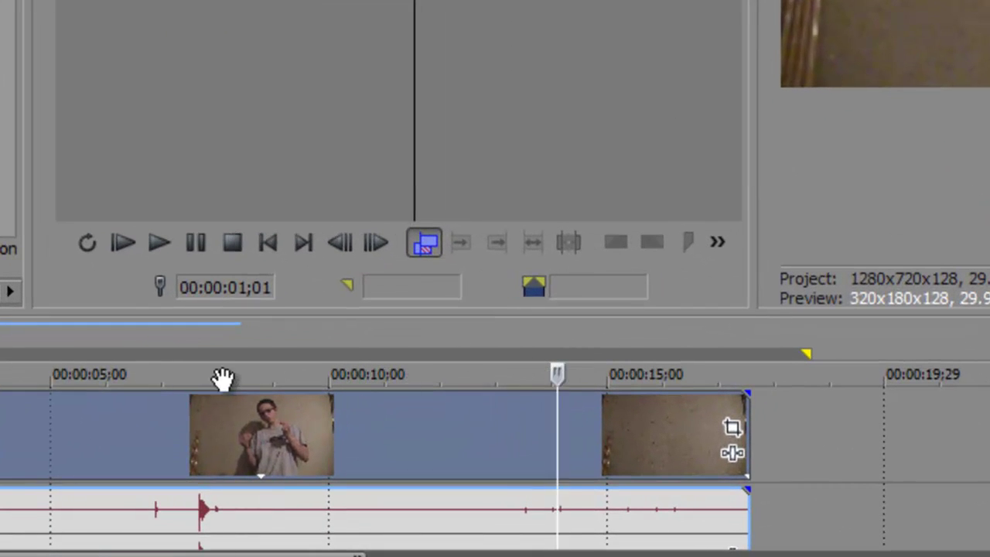
Step: Split the clip at 00:00:07;00, the frame just before the book starts falling from the hand
{"action": "left_click_drag", "start_coordinate": [553, 376], "coordinate": [261, 400]}
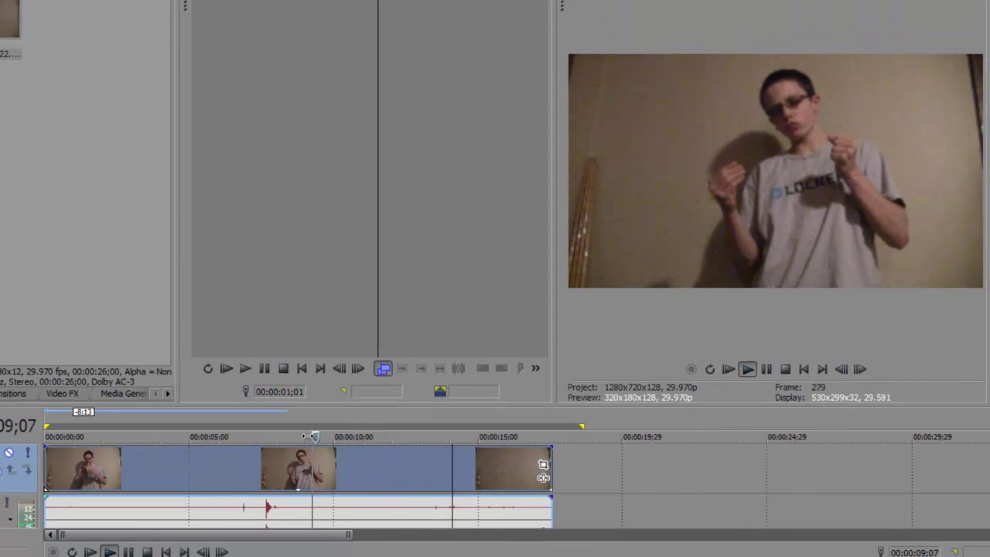
{"action": "left_click_drag", "start_coordinate": [285, 435], "coordinate": [253, 436]}
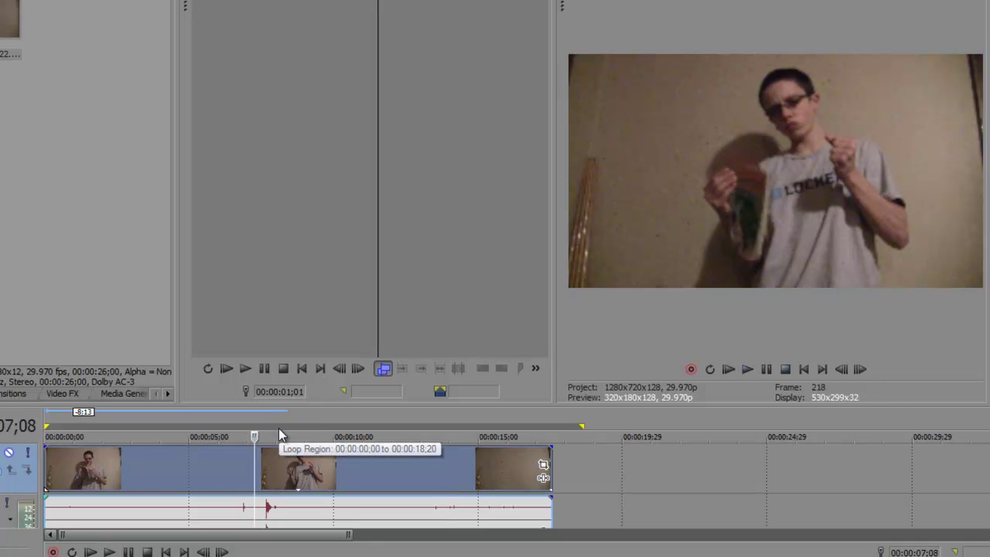
{"action": "left_click_drag", "start_coordinate": [275, 431], "coordinate": [274, 430]}
{"action": "key", "text": "Right"}
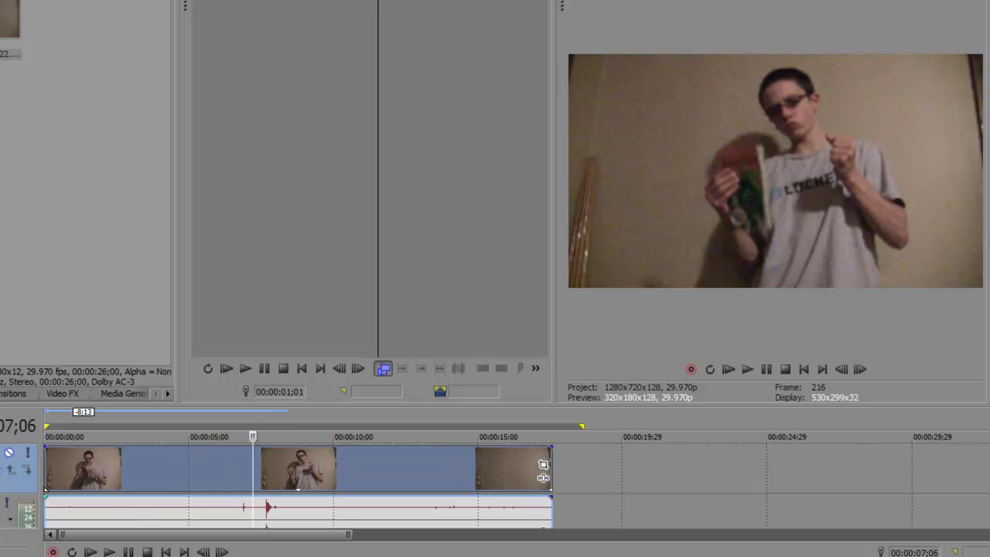
{"action": "key", "text": "Left"}
{"action": "key", "text": "Left"}
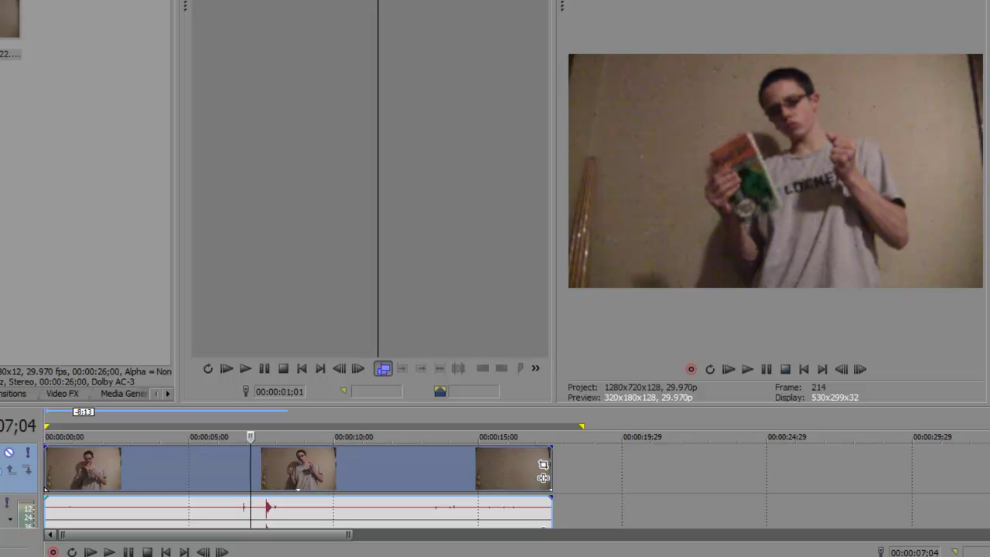
{"action": "key", "text": "Left"}
{"action": "key", "text": "Left"}
{"action": "key", "text": "Right"}
{"action": "key", "text": "Right"}
{"action": "key", "text": "Left"}
{"action": "key", "text": "Left"}
{"action": "key", "text": "Left"}
{"action": "key", "text": "Left"}
{"action": "key", "text": "Right"}
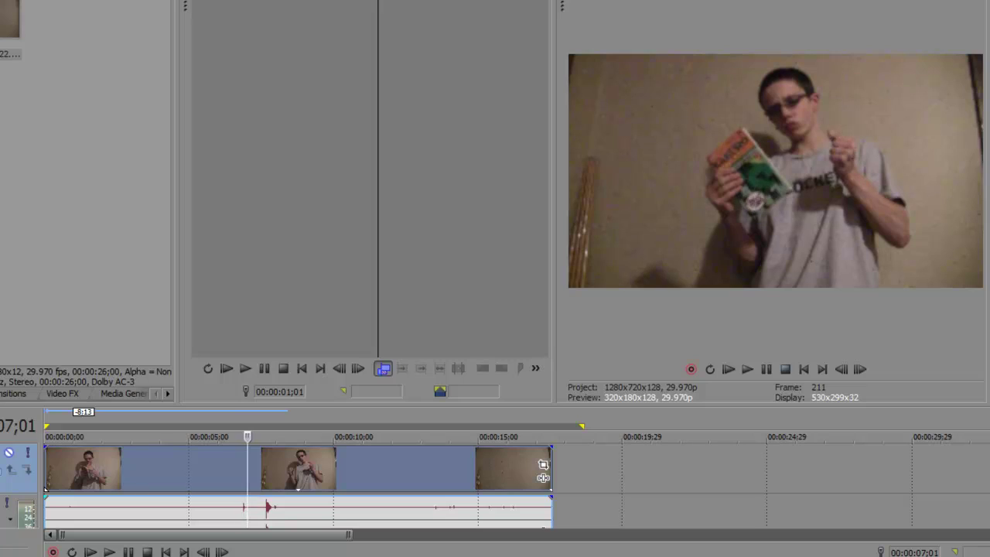
{"action": "key", "text": "Left"}
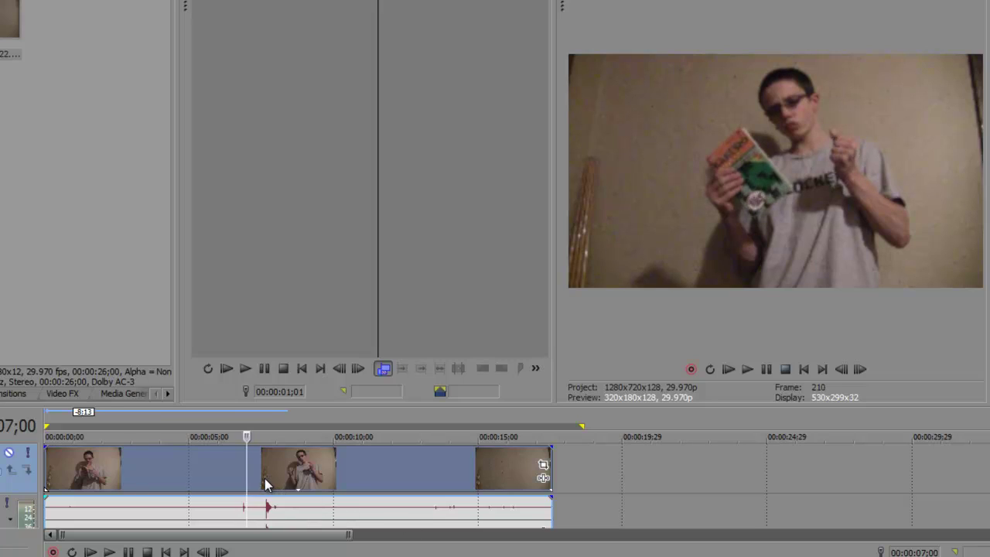
{"action": "key", "text": "s"}
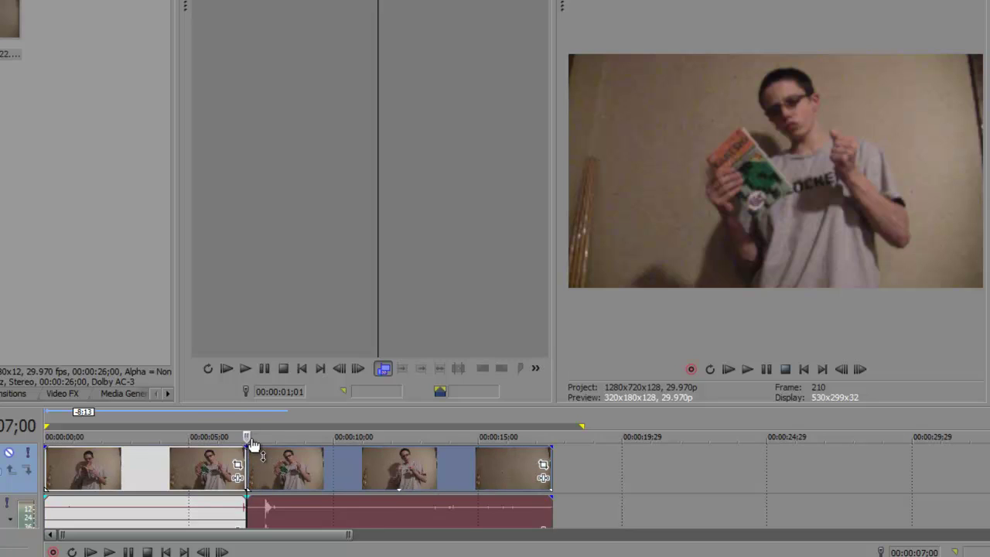
Step: Split the clip again at 00:00:07;20, where the book is out of the frame
{"action": "mouse_move", "coordinate": [261, 459]}
{"action": "left_mouse_down"}
{"action": "mouse_move", "coordinate": [321, 472]}
{"action": "mouse_move", "coordinate": [242, 465]}
{"action": "left_mouse_up"}
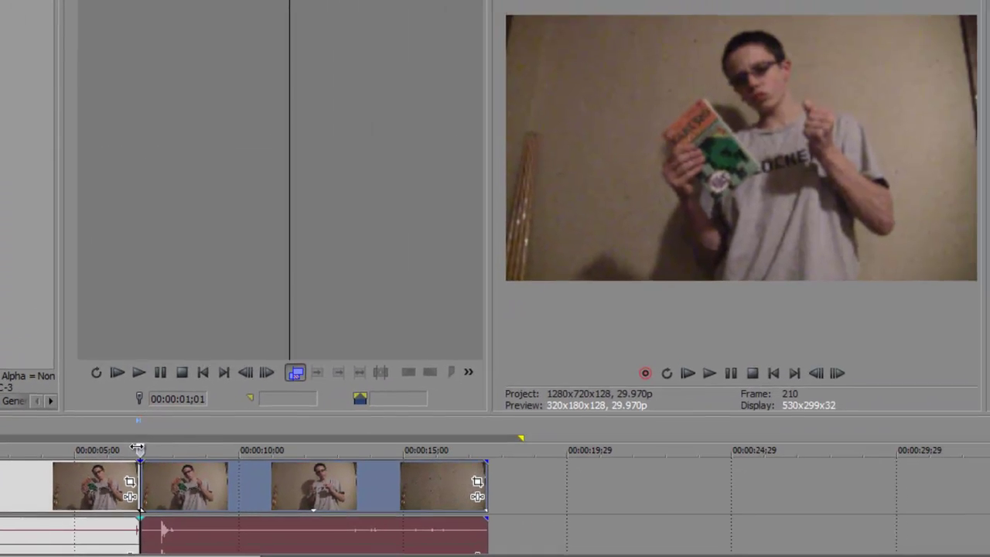
{"action": "key", "text": "space"}
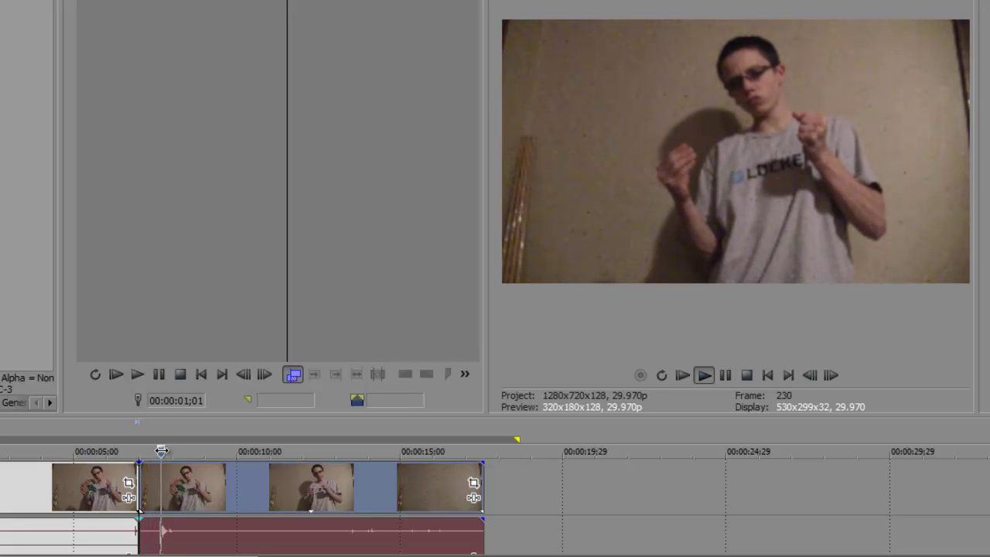
{"action": "key", "text": "space"}
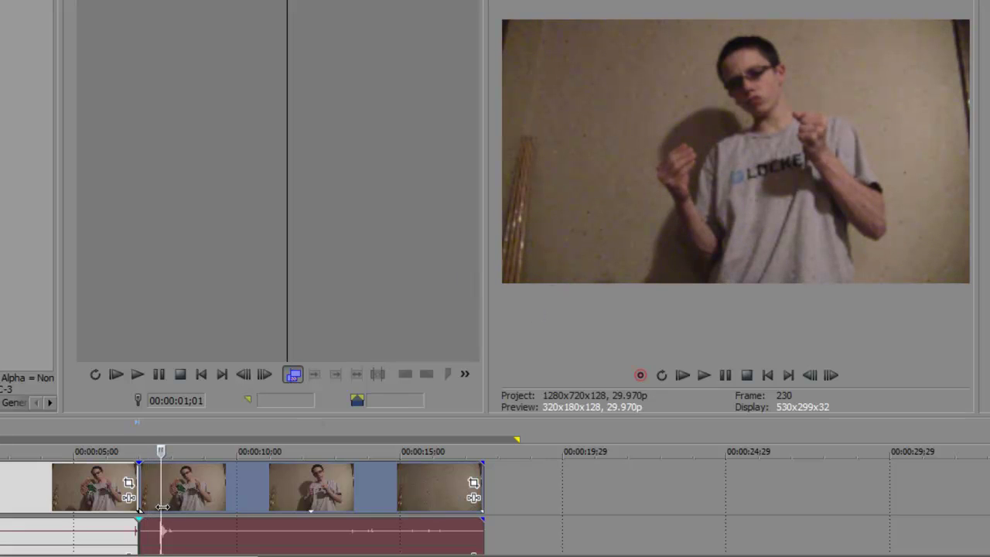
{"action": "key", "text": "s"}
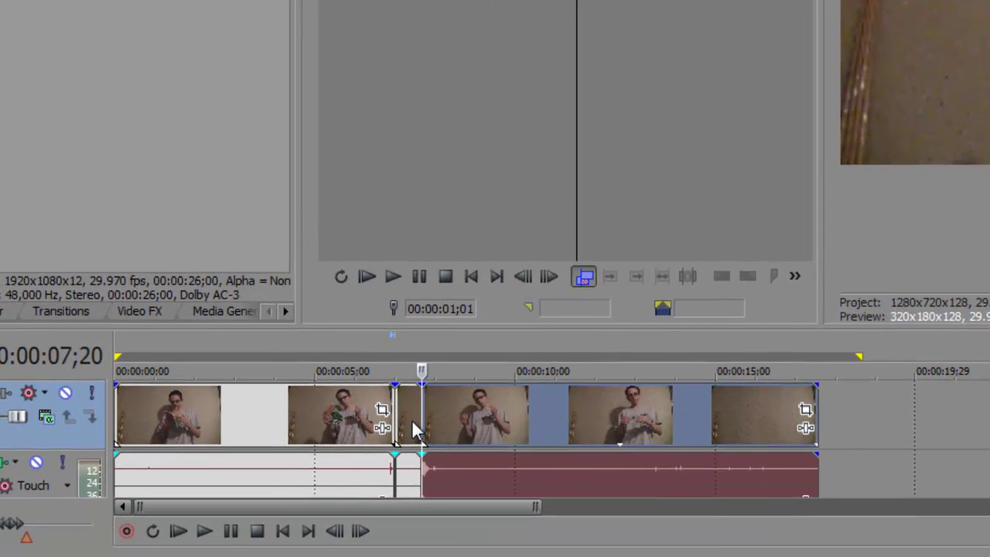
Step: Delete the short segment between the two cuts and close the gap by moving the remaining clip against the first one
{"action": "left_click", "coordinate": [410, 417]}
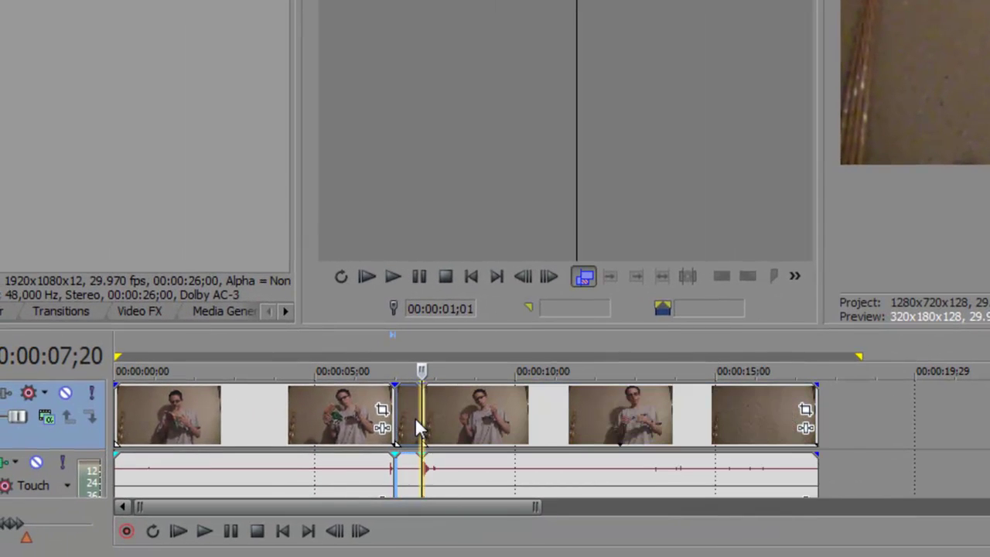
{"action": "left_click", "coordinate": [404, 418]}
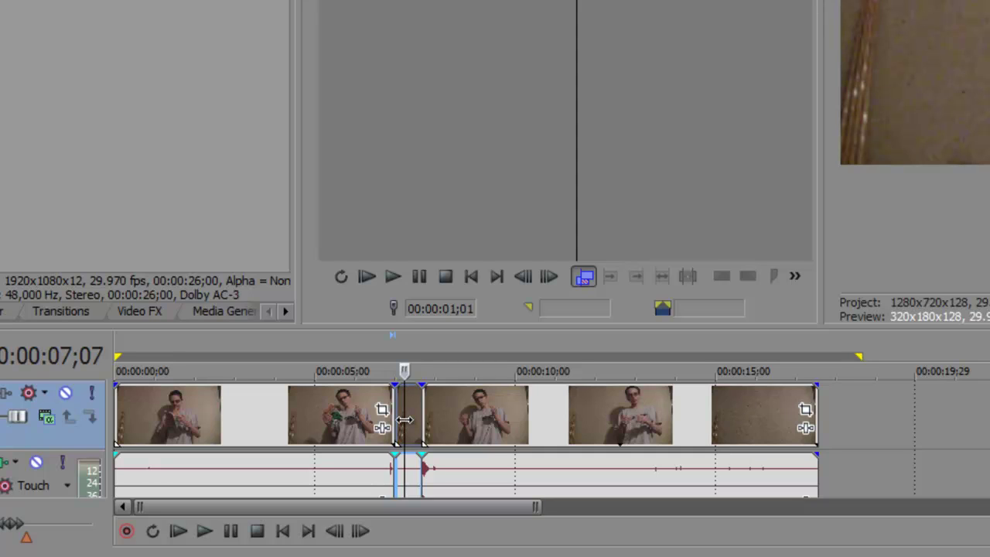
{"action": "key", "text": "Delete"}
{"action": "left_click_drag", "start_coordinate": [438, 426], "coordinate": [416, 422]}
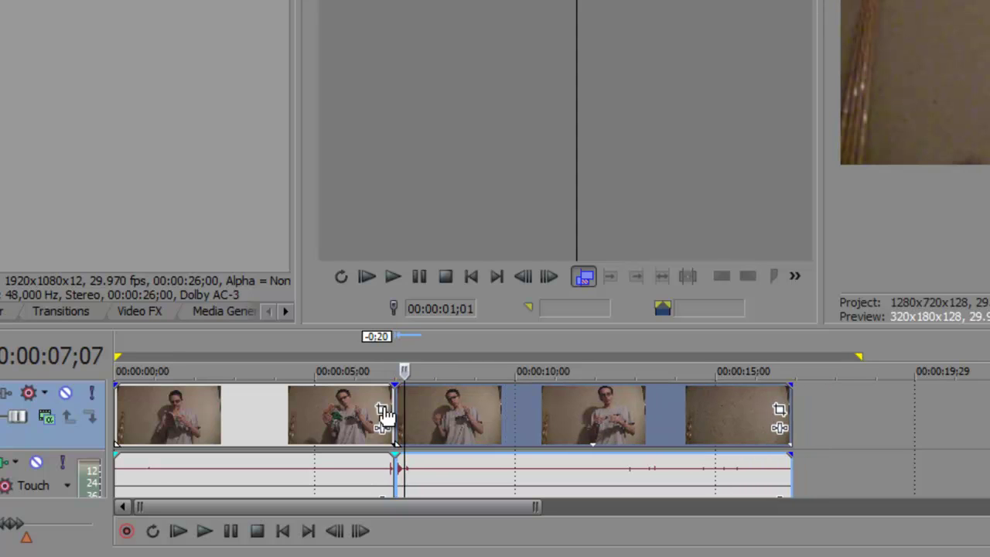
Step: Play the timeline across the cut several times to check how the book disappears
{"action": "left_click", "coordinate": [363, 400]}
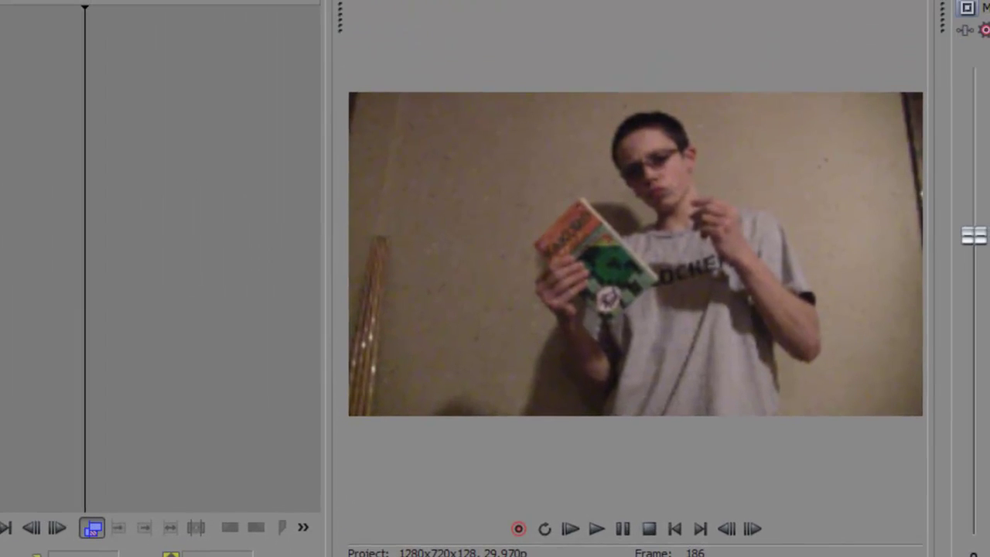
{"action": "key", "text": "space"}
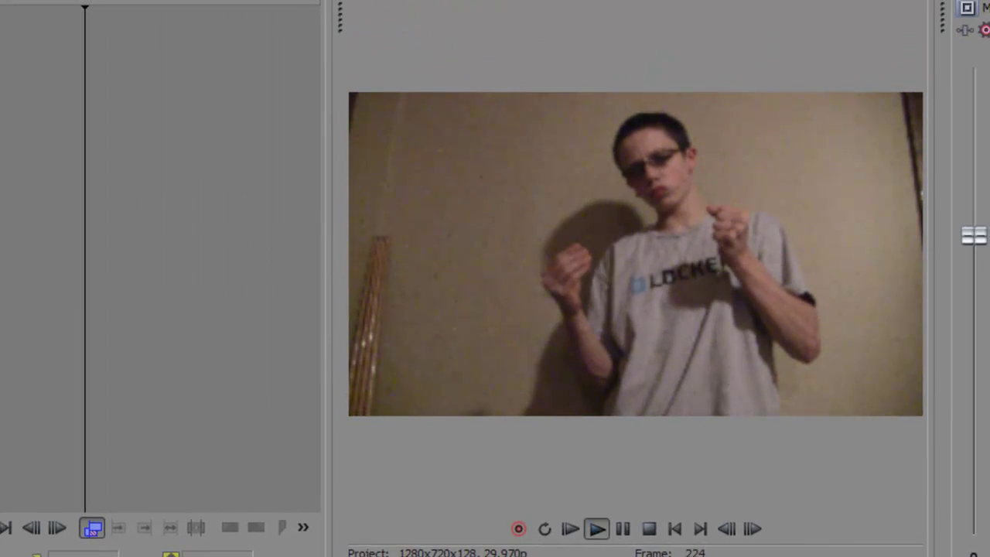
{"action": "key", "text": "space"}
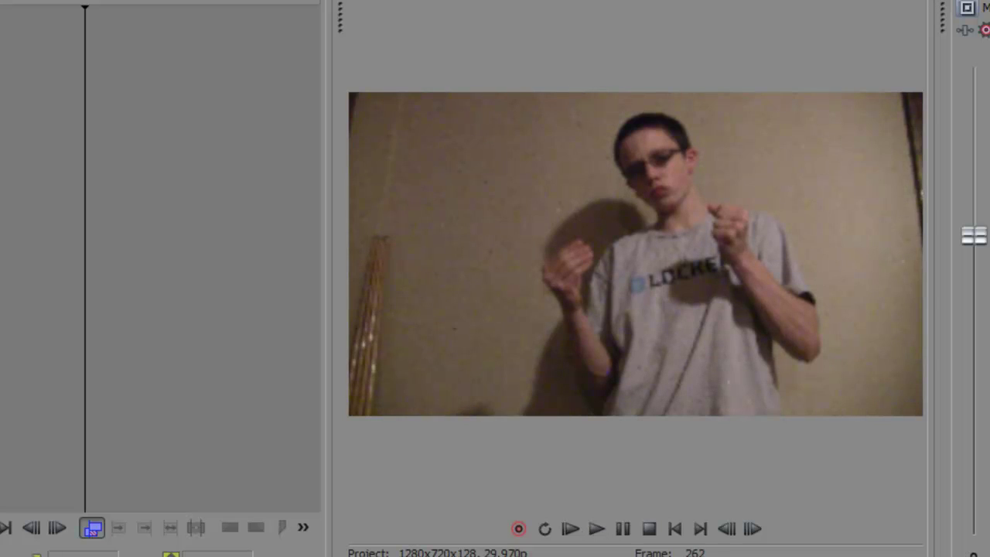
{"action": "key", "text": "space"}
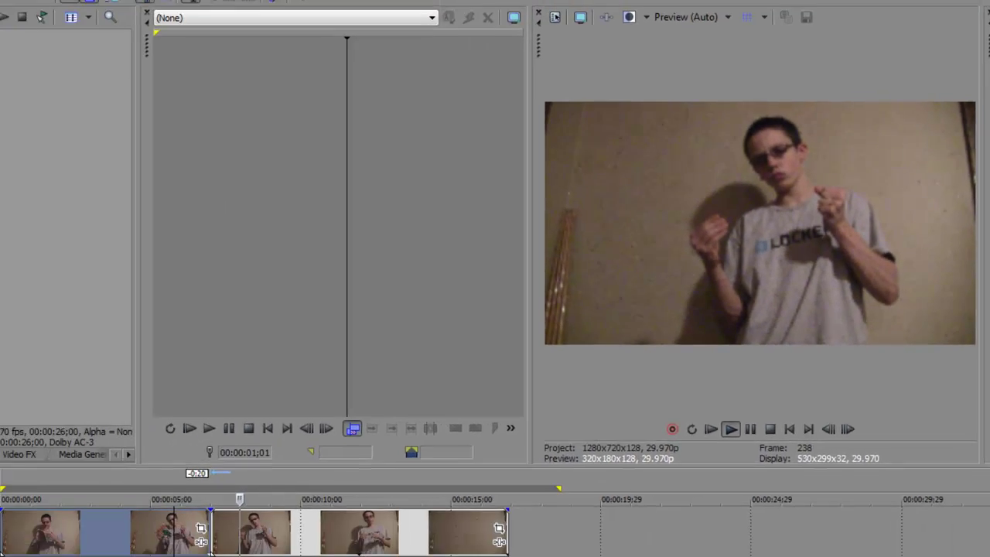
{"action": "scroll", "coordinate": [377, 502], "scroll_direction": "down", "scroll_amount": 2}
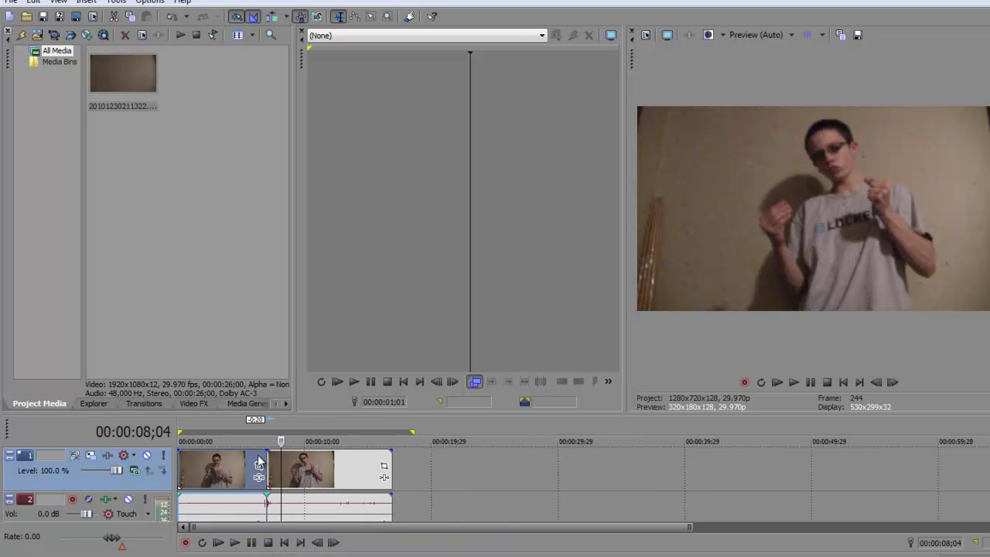
{"action": "left_click", "coordinate": [259, 461]}
{"action": "left_click", "coordinate": [248, 542]}
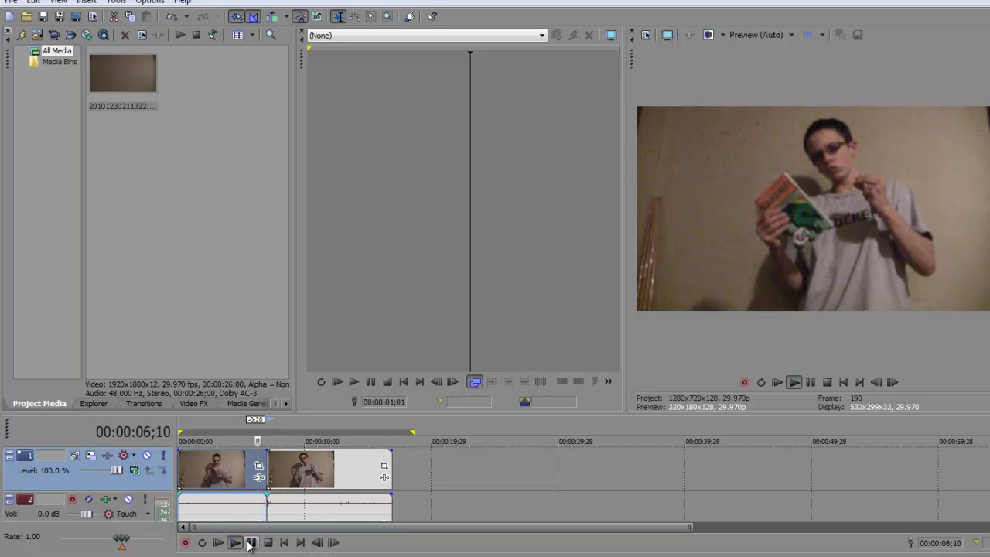
{"action": "left_click", "coordinate": [249, 542]}
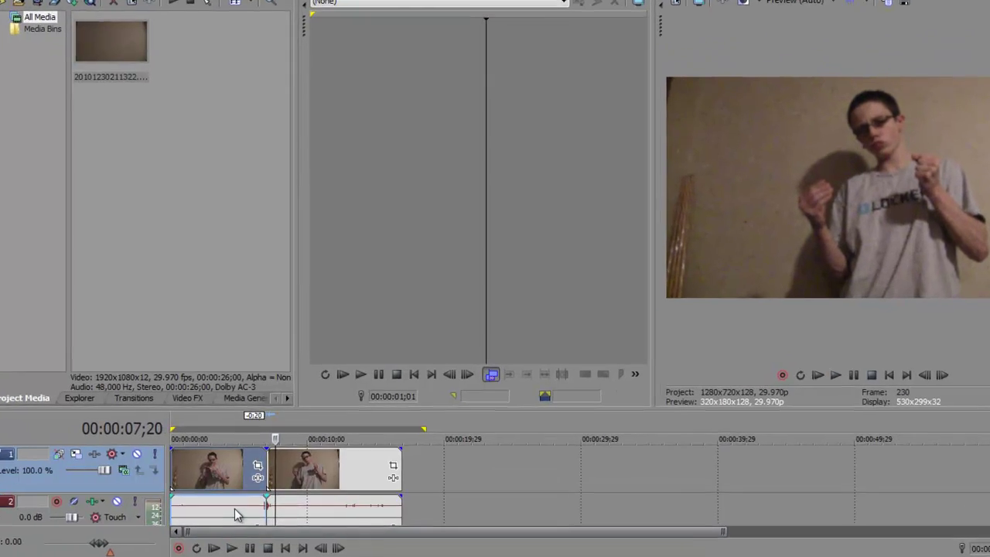
Step: Ungroup the first clip's audio from its video and delete that audio
{"action": "right_click", "coordinate": [235, 508]}
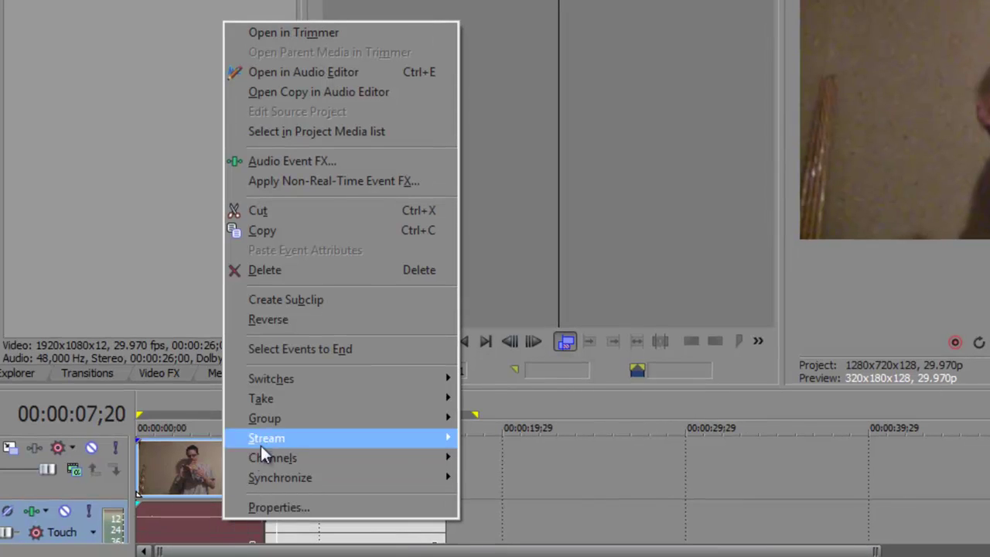
{"action": "mouse_move", "coordinate": [355, 426]}
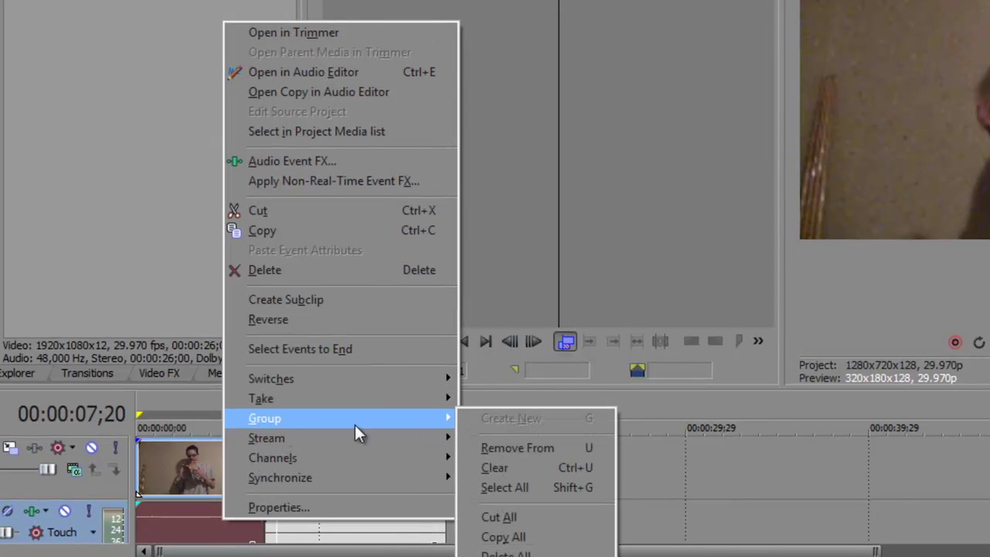
{"action": "left_click", "coordinate": [499, 467]}
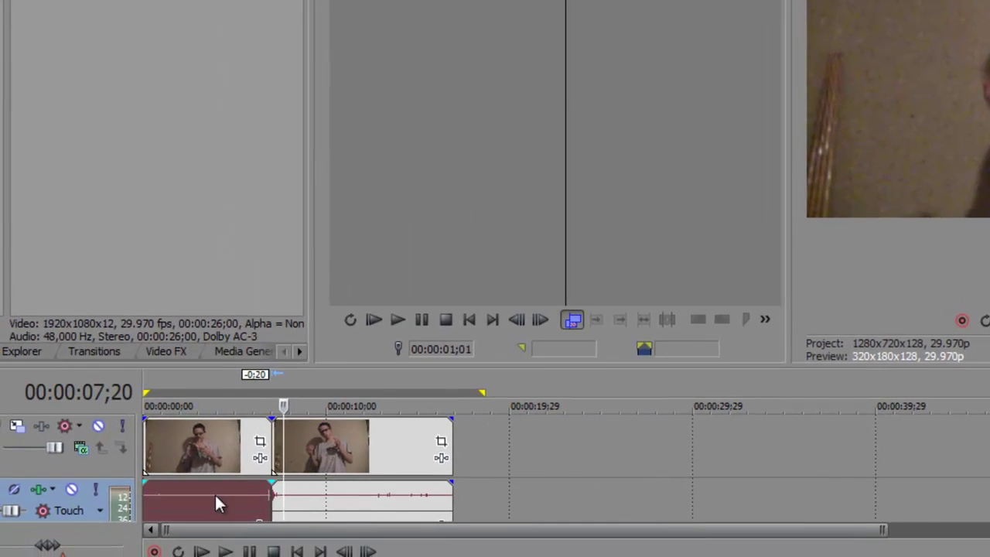
{"action": "left_click_drag", "start_coordinate": [216, 497], "coordinate": [647, 488]}
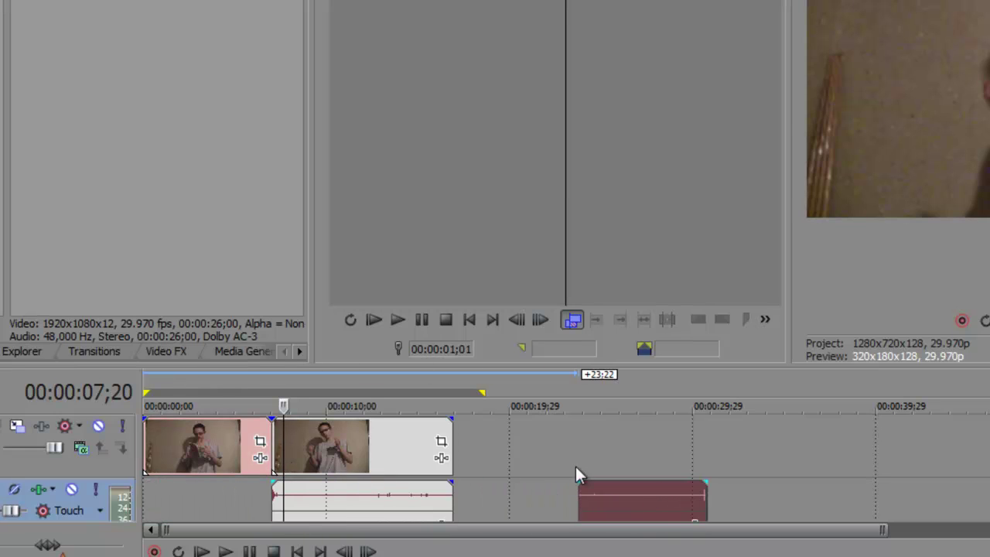
{"action": "left_click", "coordinate": [609, 494]}
{"action": "key", "text": "Delete"}
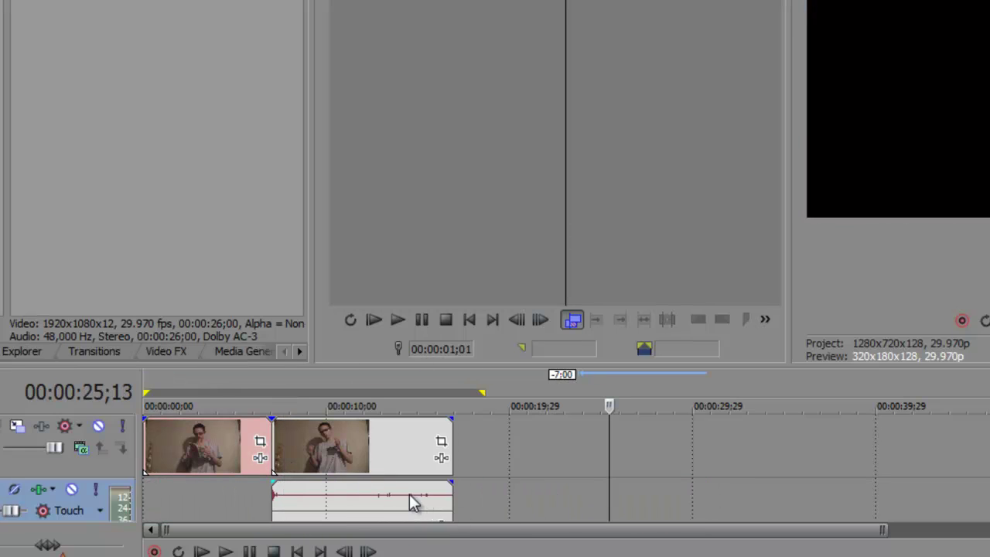
Step: Try the audio track's volume at -14.4 dB with a playback across the cut, and raise it back to -0.5 dB
{"action": "right_click", "coordinate": [409, 493]}
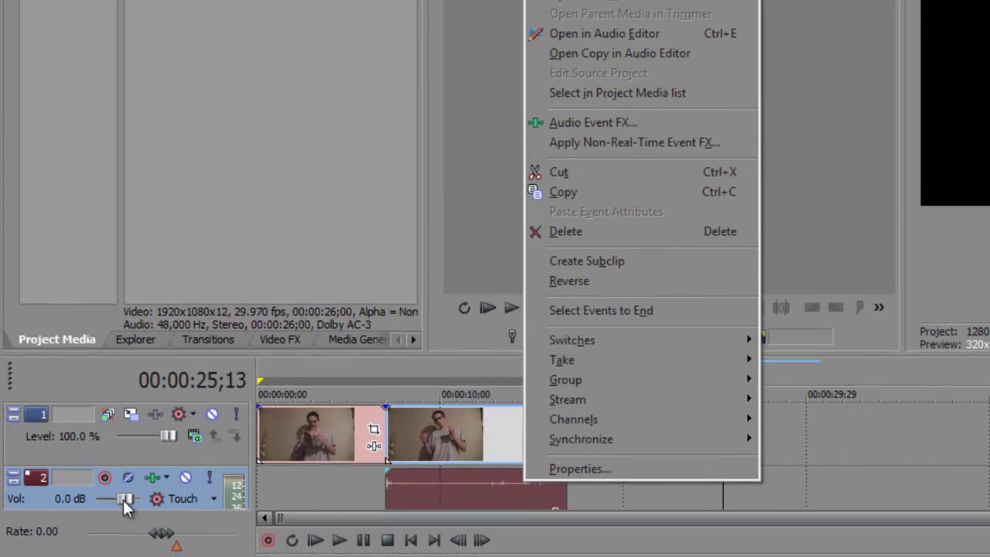
{"action": "left_click_drag", "start_coordinate": [123, 500], "coordinate": [87, 499]}
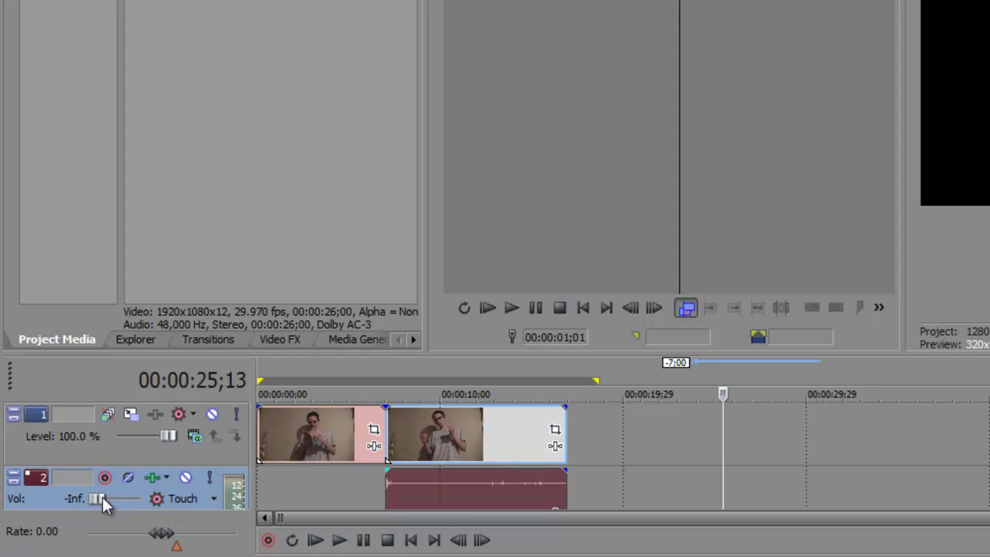
{"action": "left_click_drag", "start_coordinate": [98, 497], "coordinate": [115, 498]}
{"action": "left_click", "coordinate": [367, 495]}
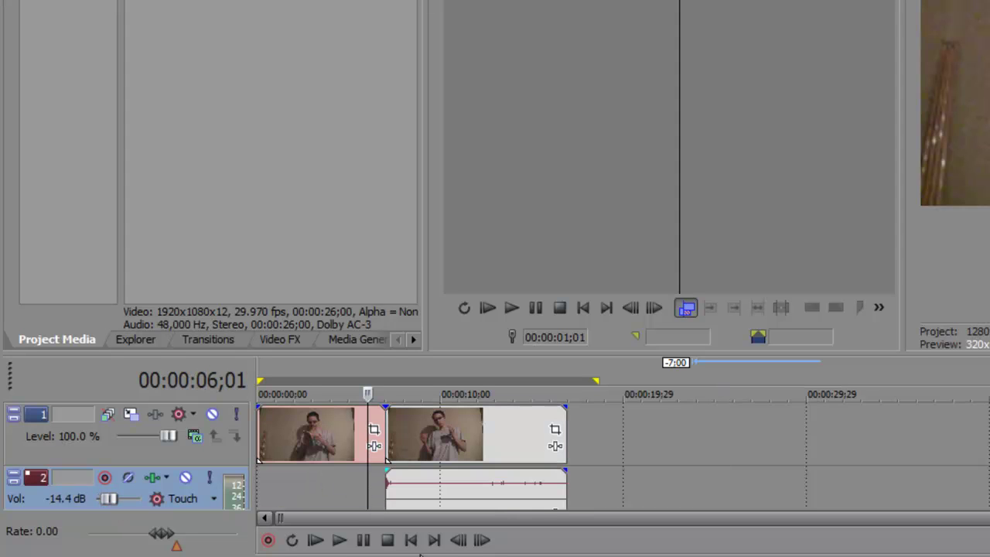
{"action": "left_click", "coordinate": [338, 539]}
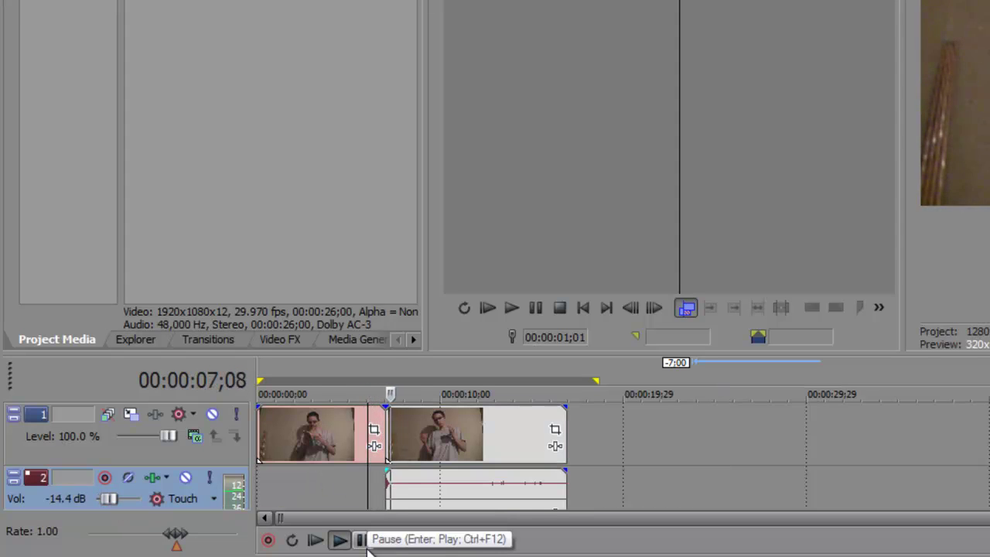
{"action": "left_click", "coordinate": [365, 542]}
{"action": "mouse_move", "coordinate": [107, 499]}
{"action": "left_mouse_down"}
{"action": "mouse_move", "coordinate": [131, 497]}
{"action": "mouse_move", "coordinate": [122, 496]}
{"action": "left_mouse_up"}
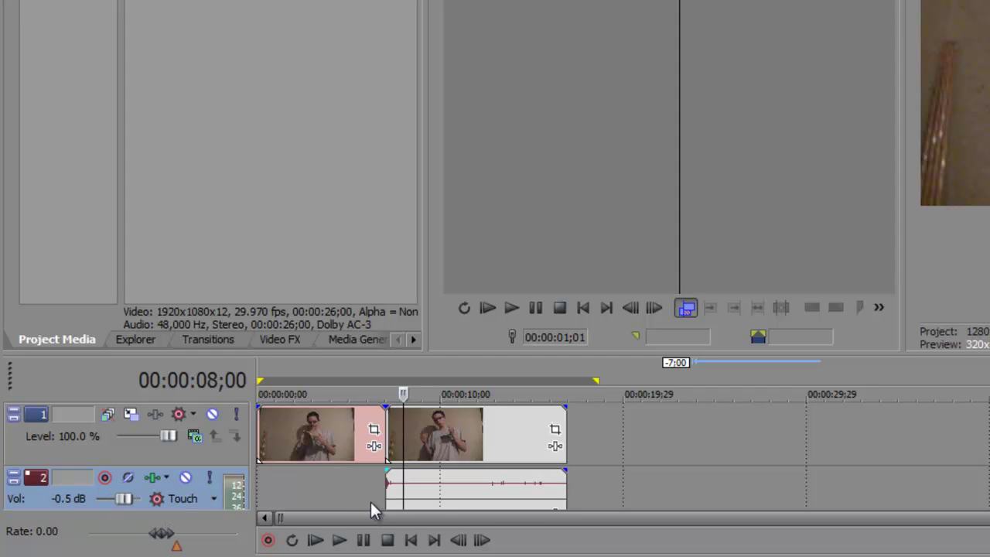
Step: Remove the second clip's audio from its group and delete it from the timeline
{"action": "right_click", "coordinate": [438, 499]}
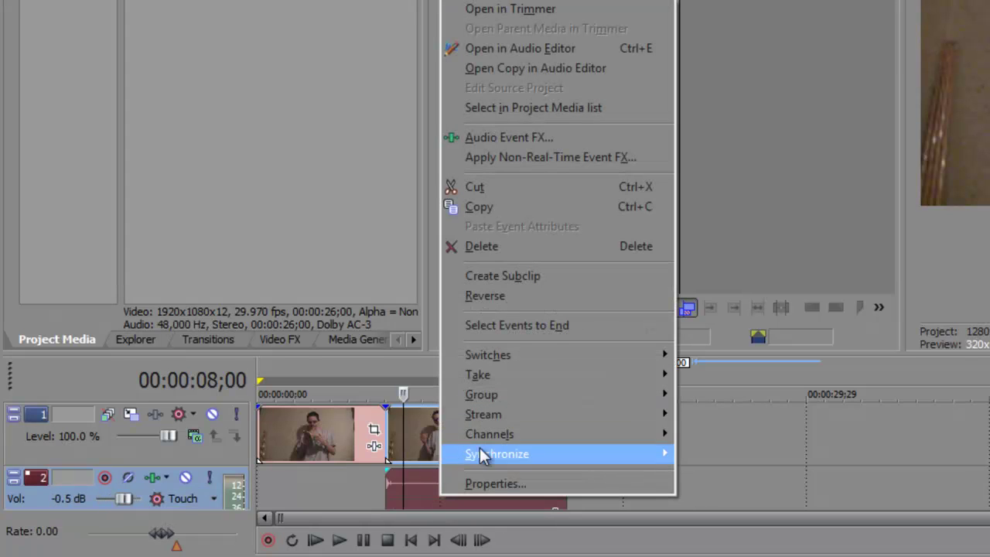
{"action": "mouse_move", "coordinate": [493, 396]}
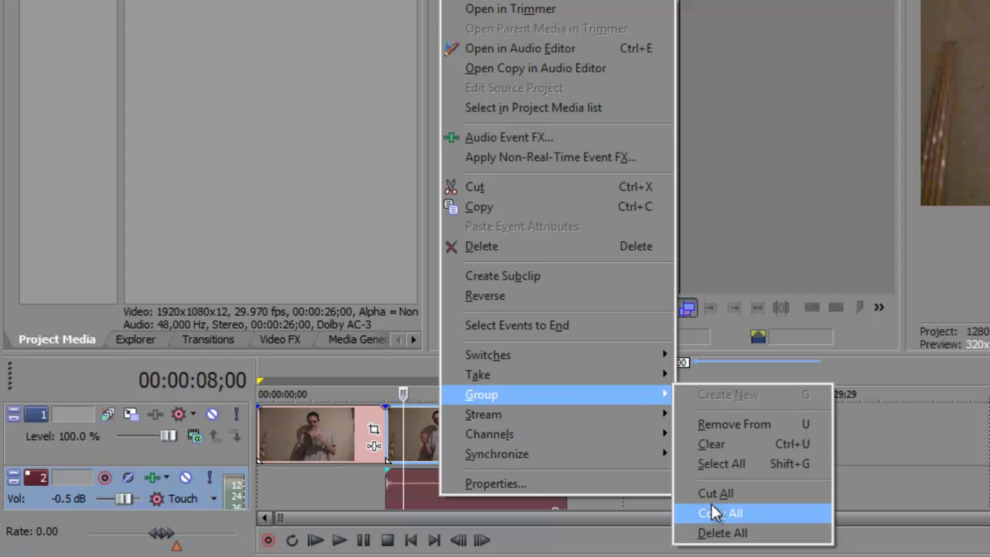
{"action": "left_click", "coordinate": [728, 428]}
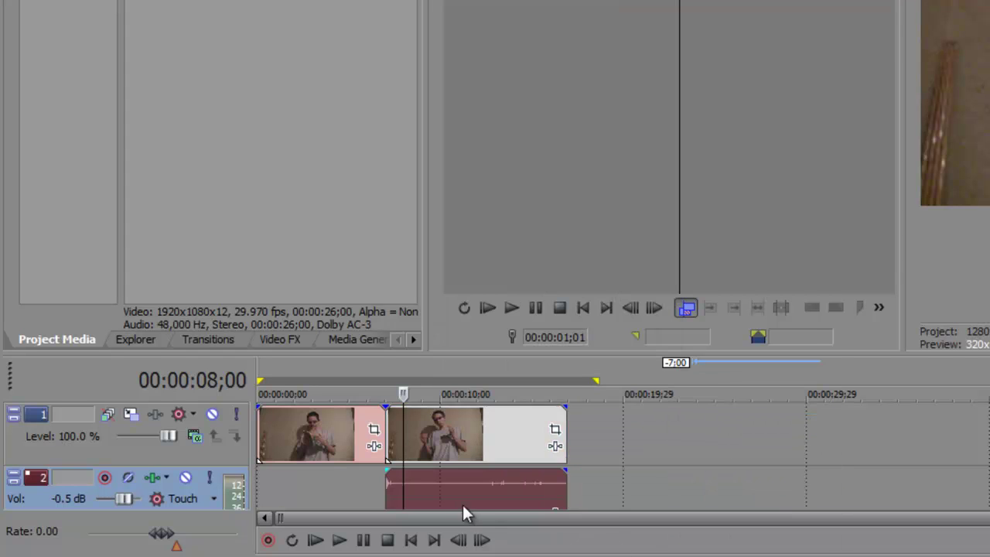
{"action": "left_click_drag", "start_coordinate": [430, 501], "coordinate": [772, 490]}
{"action": "key", "text": "Delete"}
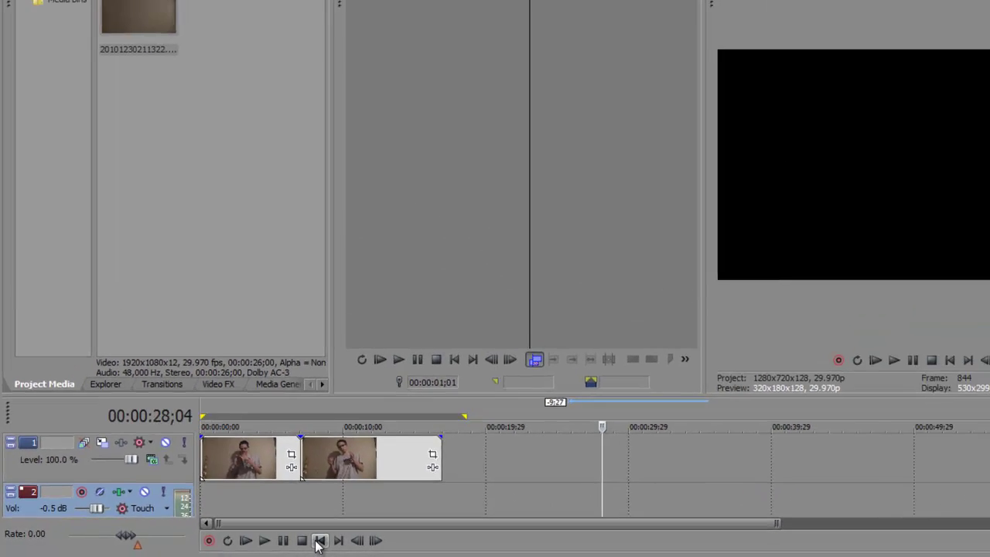
Step: Return the playhead to the start of the timeline for reviewing the edited clips
{"action": "left_click", "coordinate": [318, 541]}
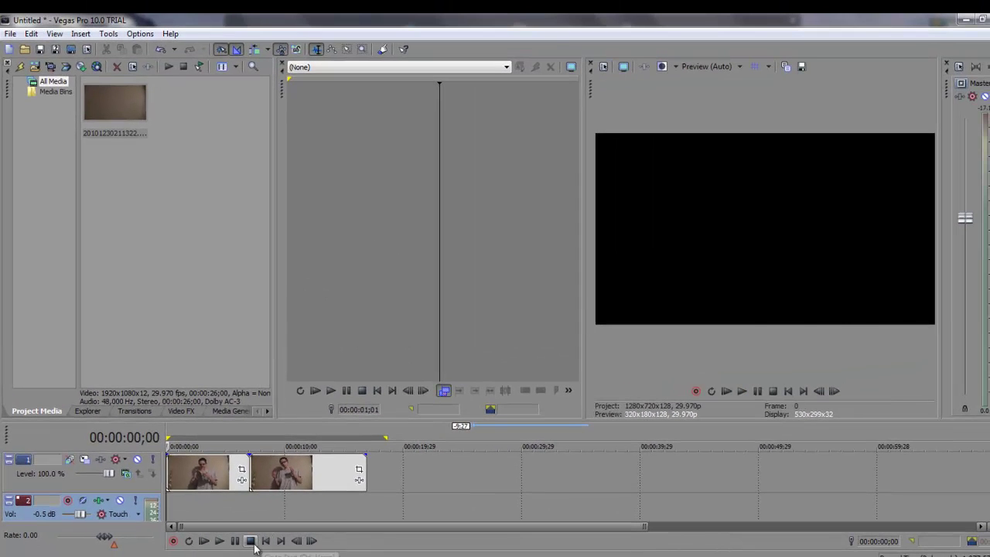
{"action": "left_click", "coordinate": [320, 461]}
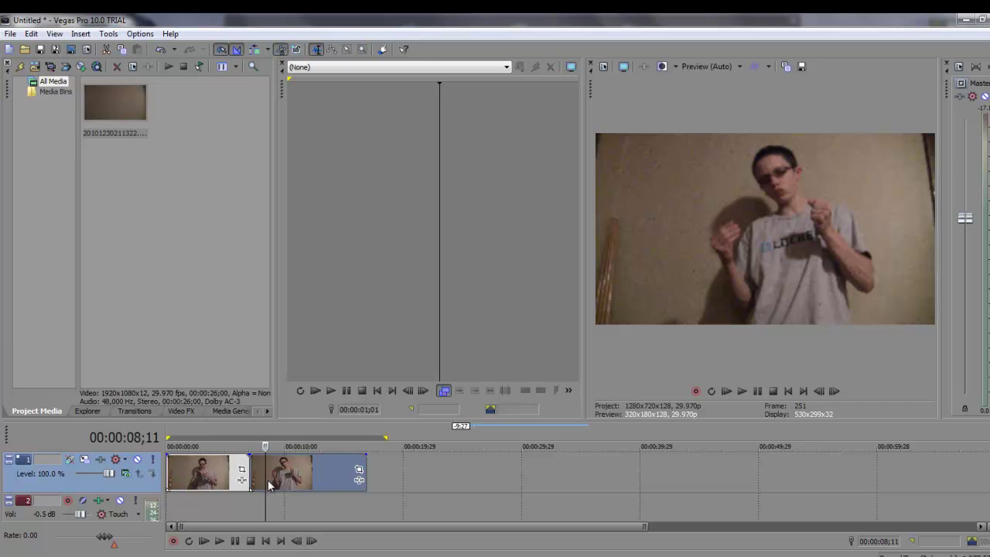
{"action": "left_click", "coordinate": [266, 541]}
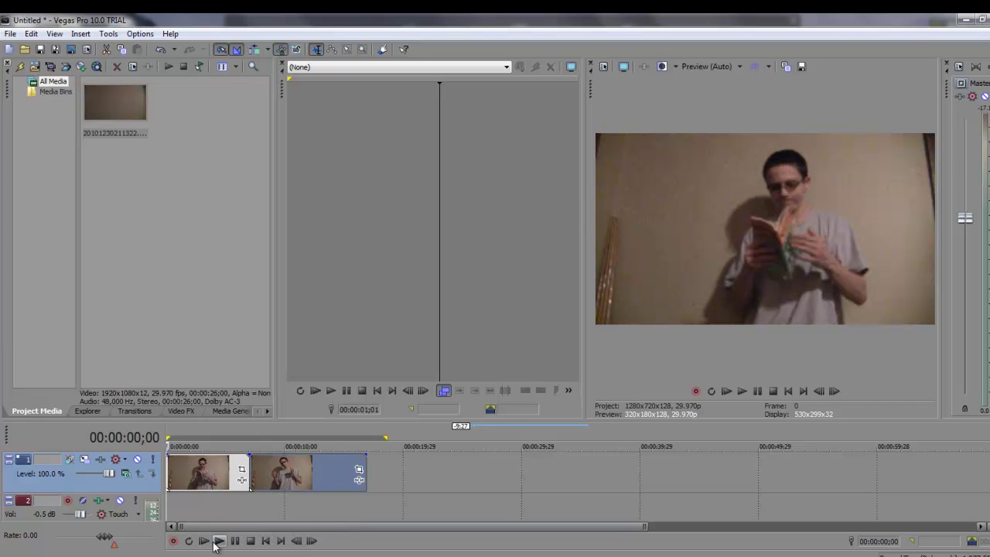